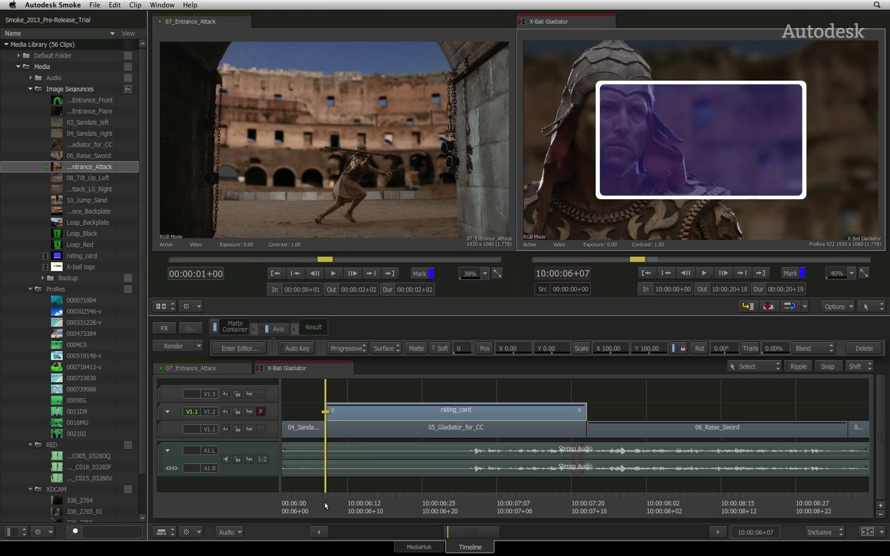
- Scrub and play the rating_card clip to preview the Strength, Stamina and Aggression card
{"action": "mouse_move", "coordinate": [324, 502]}
{"action": "left_mouse_down"}
{"action": "mouse_move", "coordinate": [503, 498]}
{"action": "mouse_move", "coordinate": [339, 506]}
{"action": "mouse_move", "coordinate": [481, 501]}
{"action": "mouse_move", "coordinate": [366, 498]}
{"action": "left_mouse_up"}
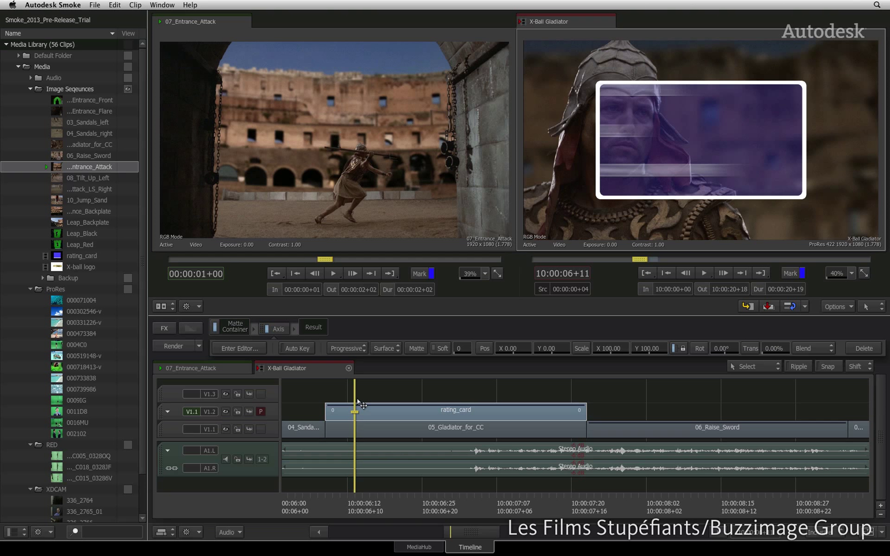
{"action": "key", "text": "space"}
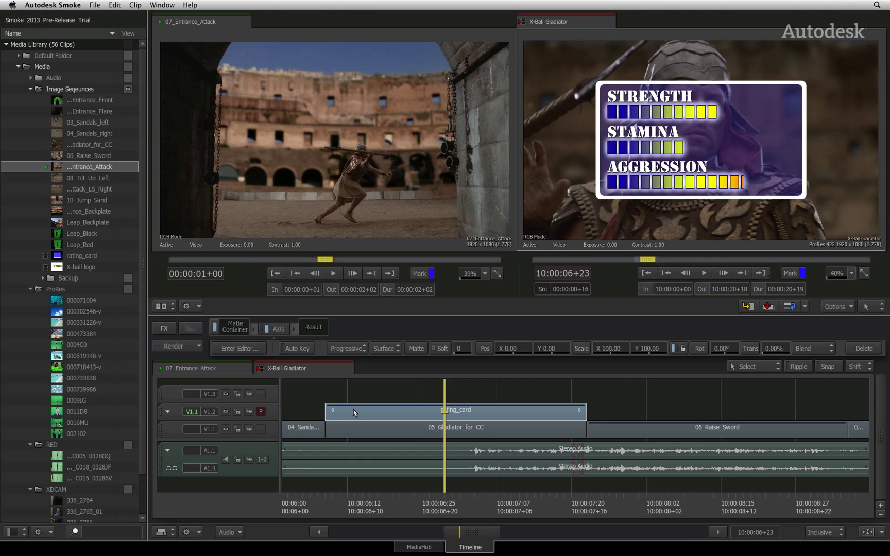
- Open the card's Action setup, go to frame 1 and select its layer axis
{"action": "left_click", "coordinate": [243, 349]}
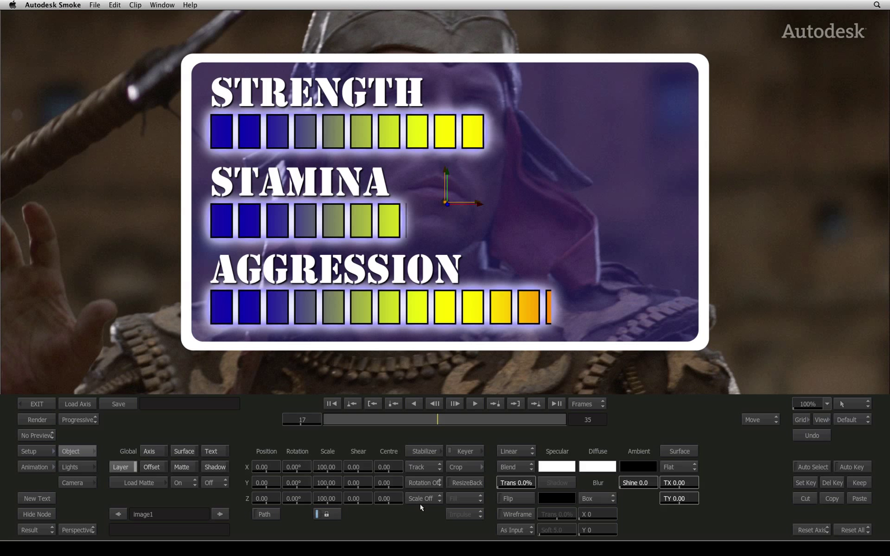
{"action": "left_click", "coordinate": [331, 405]}
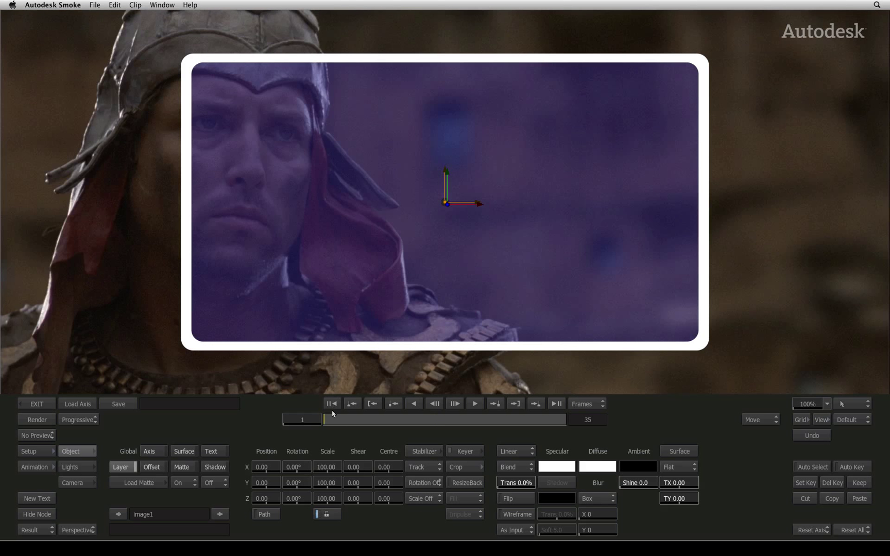
{"action": "left_click", "coordinate": [135, 470]}
- Open the stabilizer, fit the frame to the viewer, and place Tracker 1 on the chest armour
{"action": "left_click", "coordinate": [425, 452]}
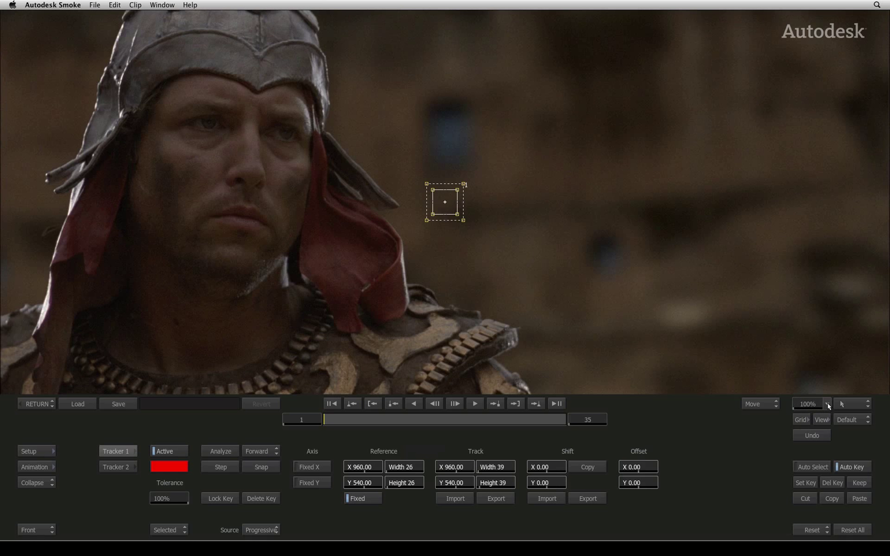
{"action": "left_click", "coordinate": [808, 403]}
{"action": "left_click", "coordinate": [799, 380]}
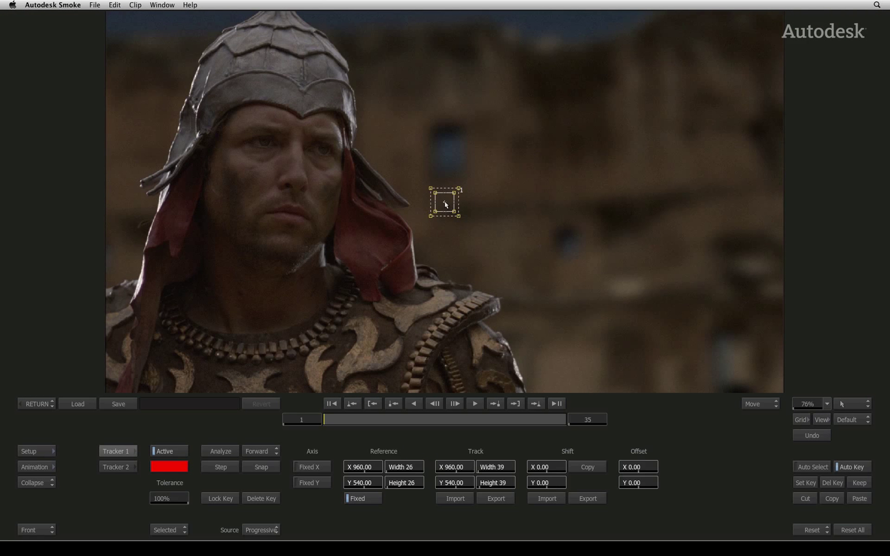
{"action": "mouse_move", "coordinate": [444, 202]}
{"action": "left_mouse_down"}
{"action": "mouse_move", "coordinate": [413, 300]}
{"action": "mouse_move", "coordinate": [373, 360]}
{"action": "left_mouse_up"}
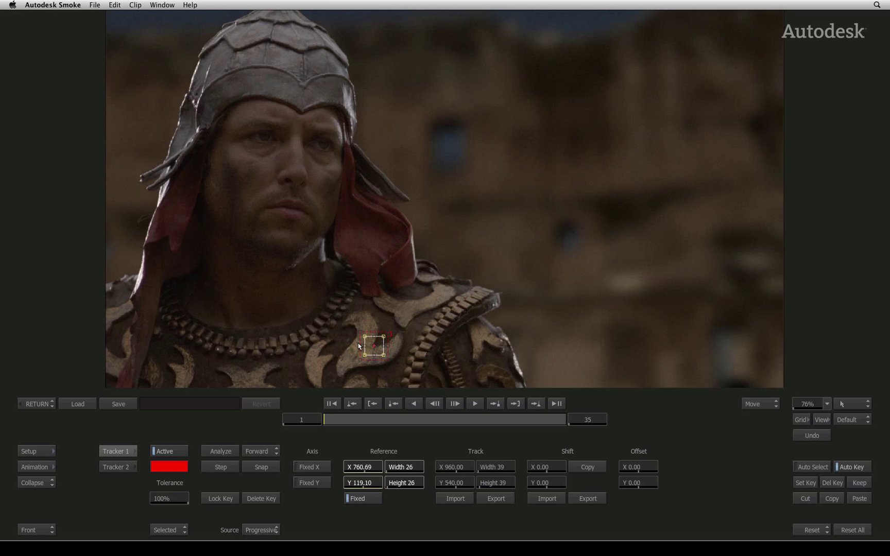
- Adjust the tracker's search area, analyse all 35 frames, and rewind to frame 1
{"action": "left_click", "coordinate": [378, 363]}
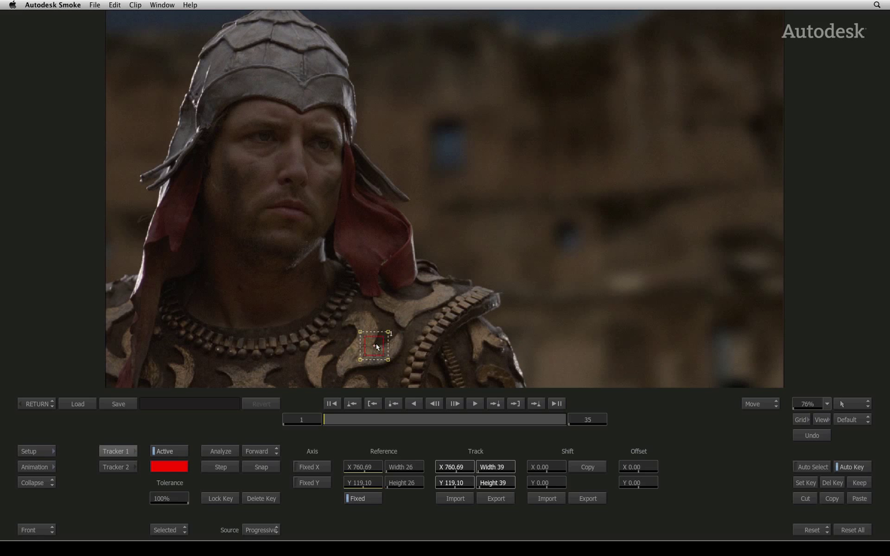
{"action": "left_click", "coordinate": [219, 450]}
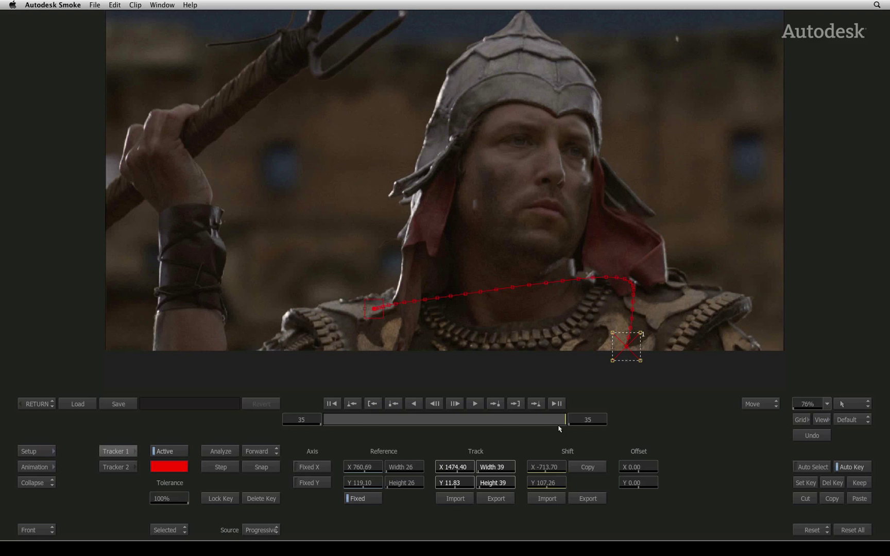
{"action": "left_click_drag", "start_coordinate": [555, 425], "coordinate": [324, 427]}
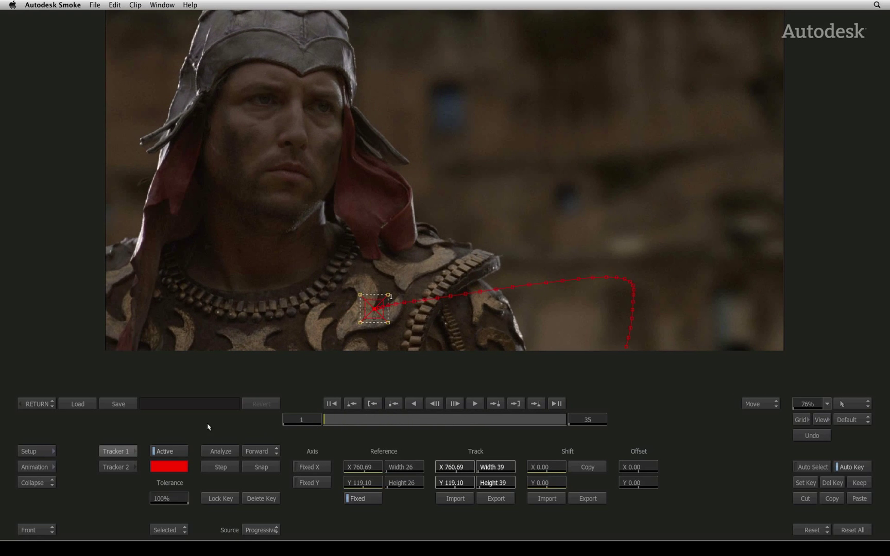
- Return to Action, fit the view, switch on Preview FX, and scrub to confirm the card follows
{"action": "left_click", "coordinate": [37, 408]}
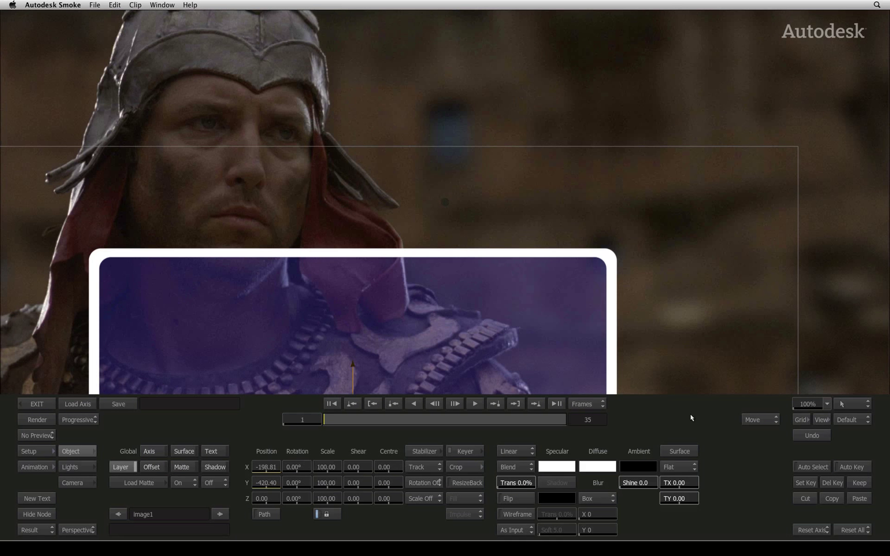
{"action": "left_click", "coordinate": [827, 404]}
{"action": "left_click", "coordinate": [820, 380]}
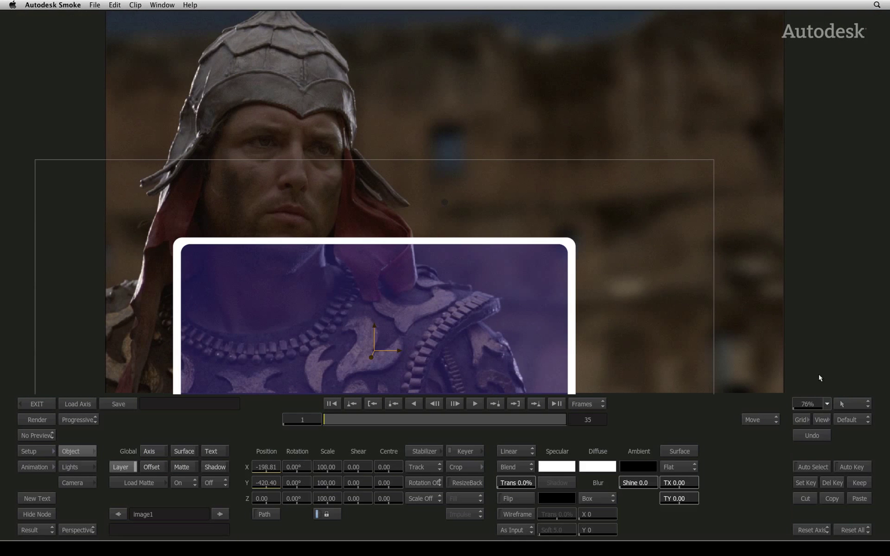
{"action": "left_click", "coordinate": [42, 435]}
{"action": "mouse_move", "coordinate": [347, 422]}
{"action": "left_mouse_down"}
{"action": "mouse_move", "coordinate": [478, 419]}
{"action": "mouse_move", "coordinate": [278, 422]}
{"action": "left_mouse_up"}
- Scale the card's offset to 75%, move it to about 493/470 beside the face, and scrub to check
{"action": "left_click", "coordinate": [159, 468]}
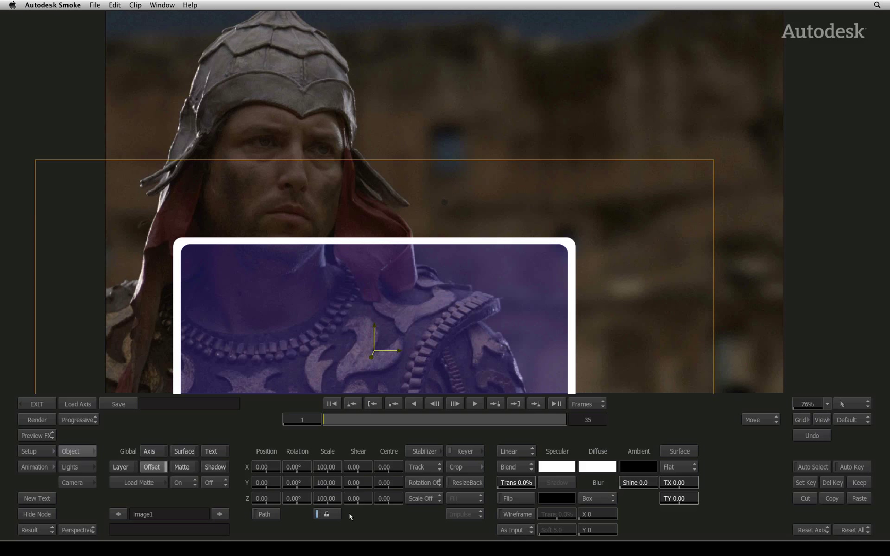
{"action": "mouse_move", "coordinate": [332, 473]}
{"action": "left_mouse_down"}
{"action": "mouse_move", "coordinate": [278, 471]}
{"action": "mouse_move", "coordinate": [320, 470]}
{"action": "left_mouse_up"}
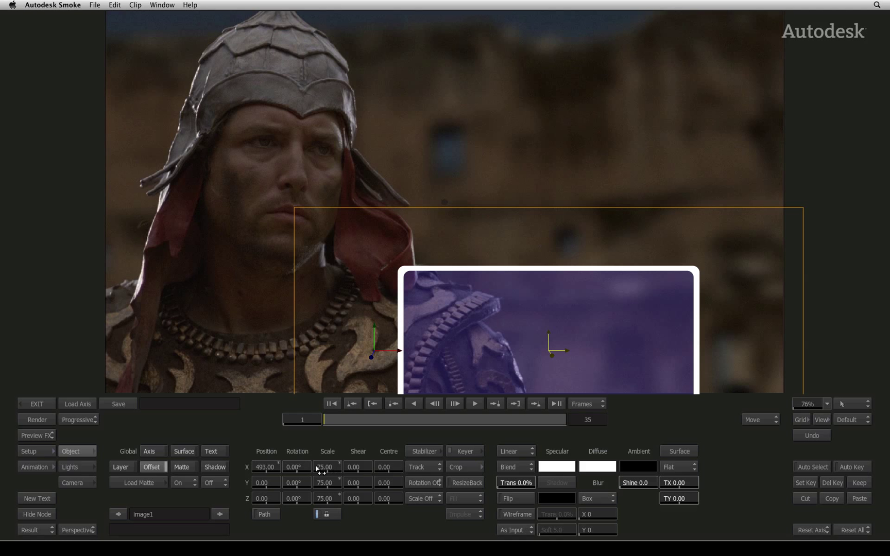
{"action": "left_click_drag", "start_coordinate": [269, 483], "coordinate": [512, 441]}
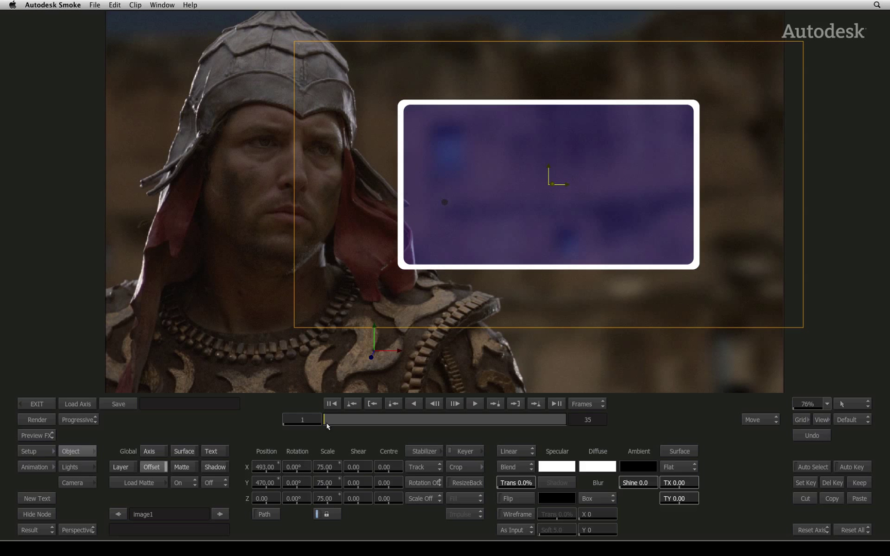
{"action": "left_click_drag", "start_coordinate": [330, 426], "coordinate": [536, 416]}
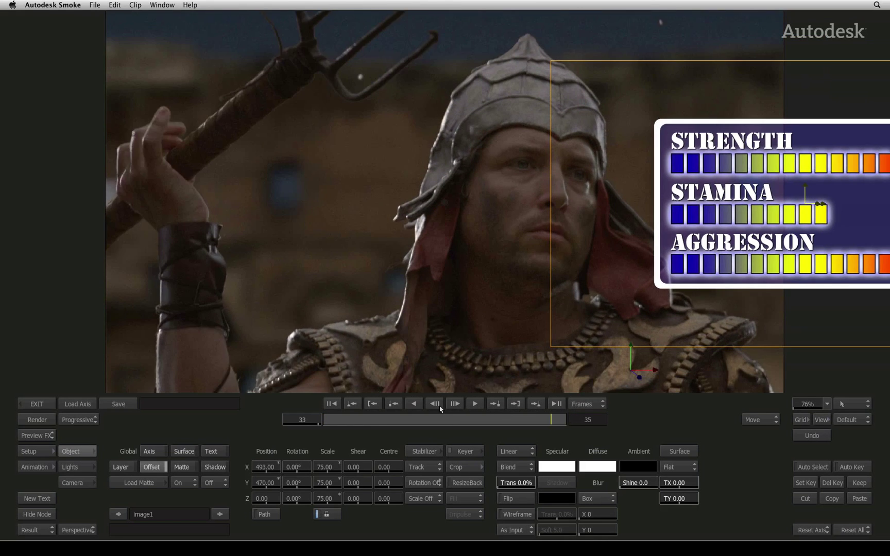
{"action": "left_click_drag", "start_coordinate": [537, 415], "coordinate": [438, 417]}
{"action": "left_click_drag", "start_coordinate": [380, 411], "coordinate": [282, 413]}
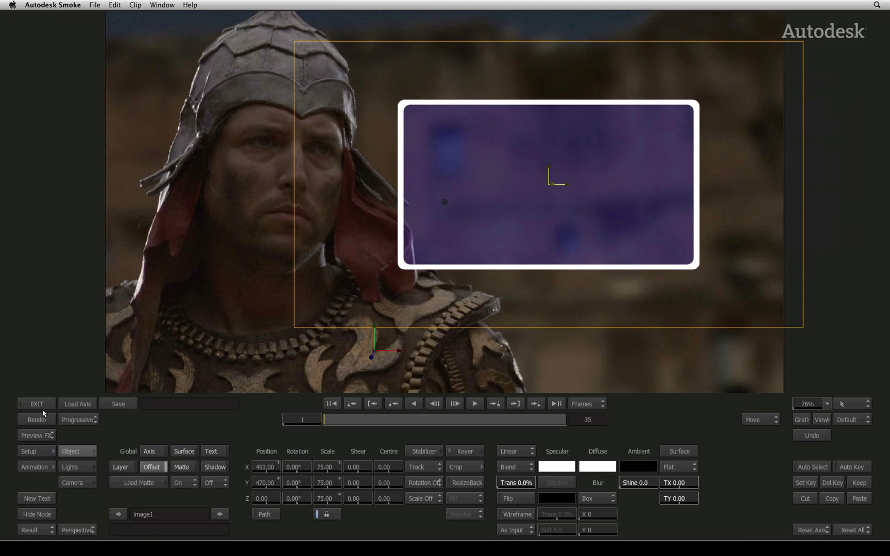
{"action": "left_click", "coordinate": [41, 405]}
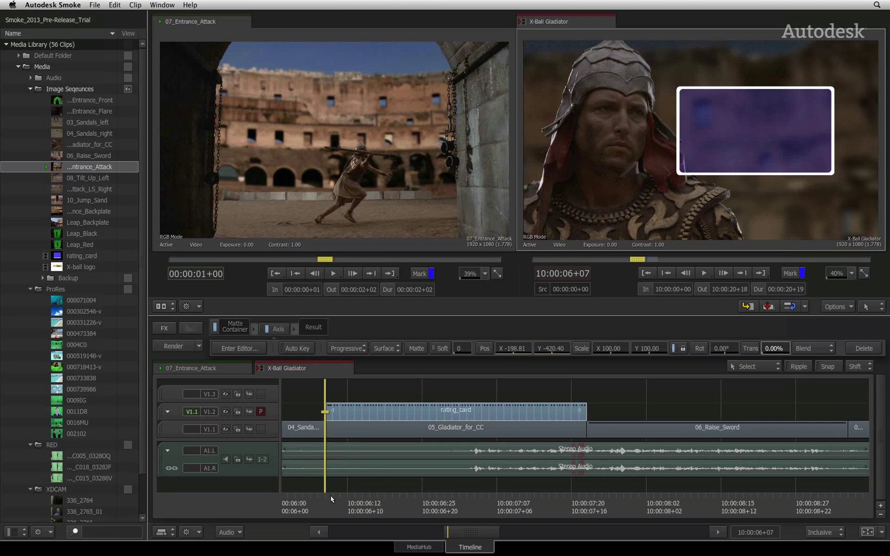
{"action": "left_click_drag", "start_coordinate": [330, 499], "coordinate": [429, 496]}
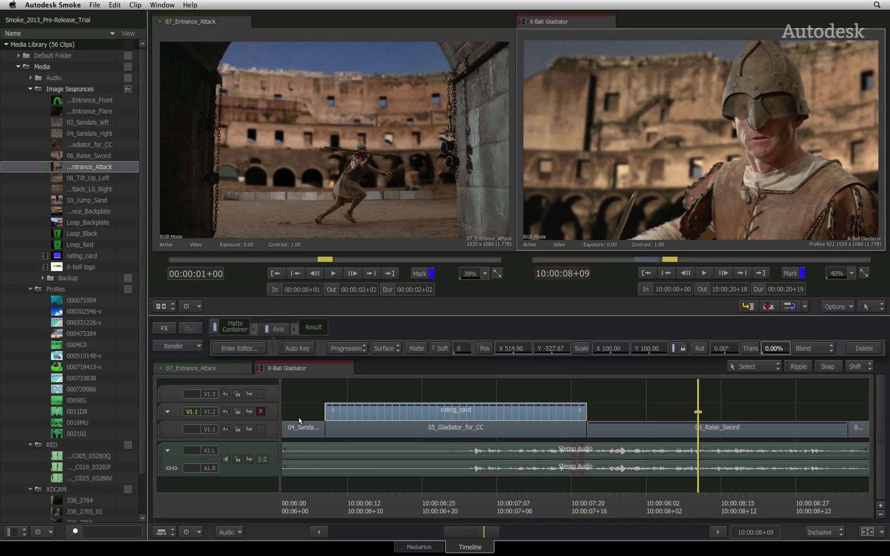
{"action": "mouse_move", "coordinate": [306, 368]}
{"action": "mouse_move", "coordinate": [697, 511]}
{"action": "left_mouse_down"}
{"action": "mouse_move", "coordinate": [790, 504]}
{"action": "mouse_move", "coordinate": [679, 504]}
{"action": "mouse_move", "coordinate": [795, 505]}
{"action": "mouse_move", "coordinate": [674, 504]}
{"action": "mouse_move", "coordinate": [800, 504]}
{"action": "mouse_move", "coordinate": [610, 504]}
{"action": "mouse_move", "coordinate": [784, 501]}
{"action": "mouse_move", "coordinate": [666, 507]}
{"action": "mouse_move", "coordinate": [790, 512]}
{"action": "mouse_move", "coordinate": [632, 506]}
{"action": "mouse_move", "coordinate": [762, 503]}
{"action": "mouse_move", "coordinate": [671, 500]}
{"action": "mouse_move", "coordinate": [728, 497]}
{"action": "left_mouse_up"}
- Add an Axis effect to 06_Raise_Sword, enter its editor, and set tracking to Stabilize
{"action": "left_click", "coordinate": [665, 430]}
{"action": "right_click", "coordinate": [664, 430]}
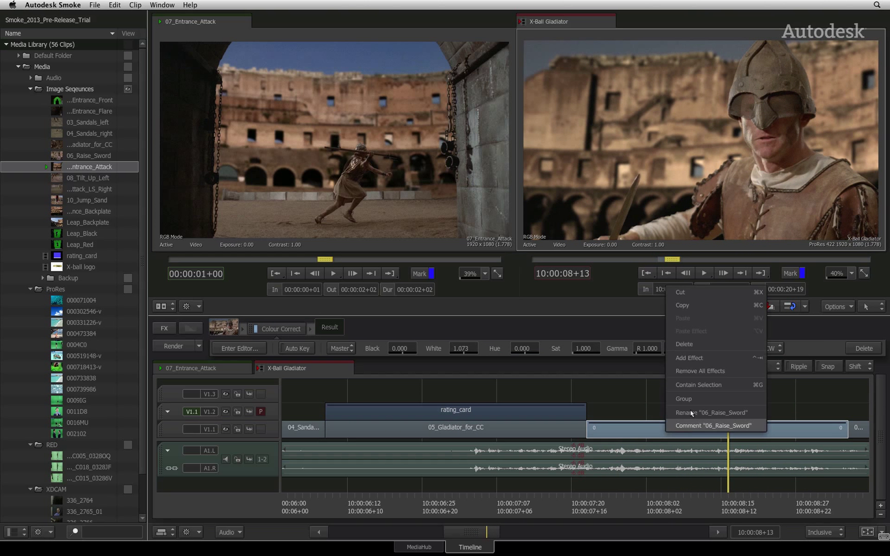
{"action": "left_click", "coordinate": [704, 362]}
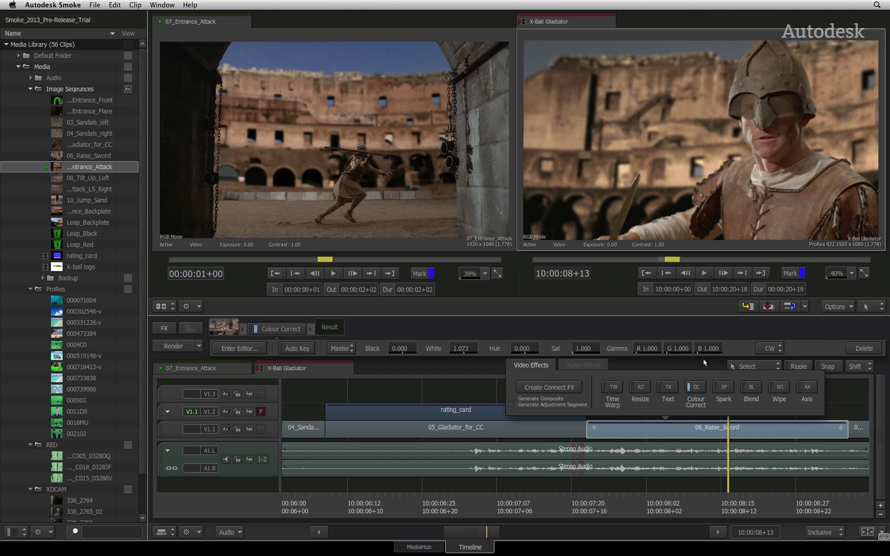
{"action": "left_click", "coordinate": [809, 391]}
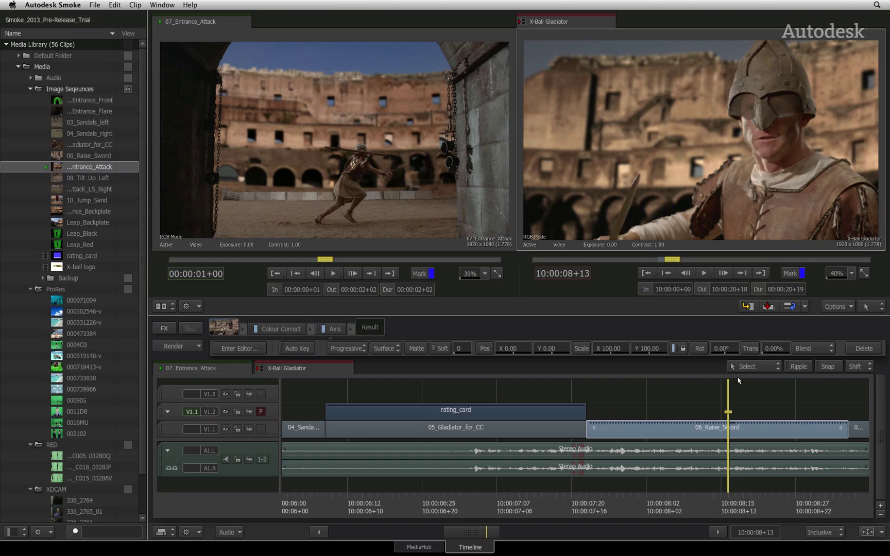
{"action": "left_click", "coordinate": [251, 350]}
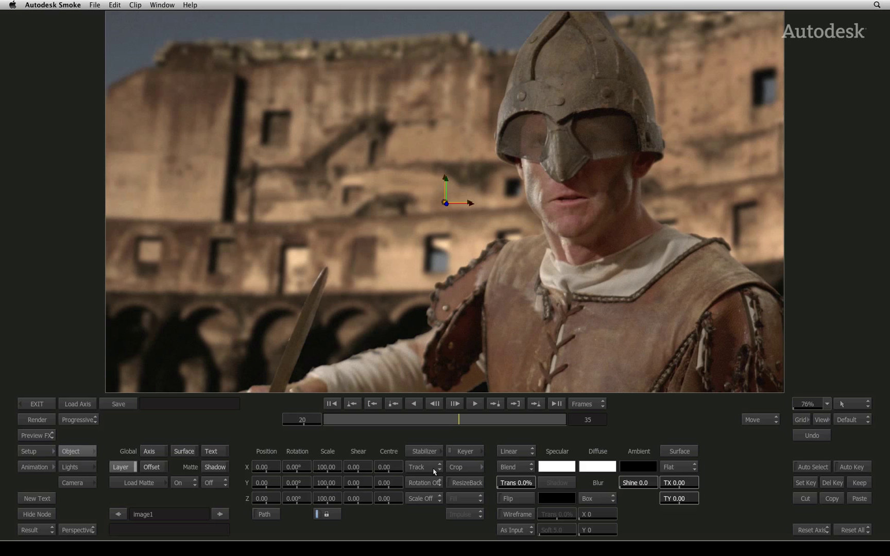
{"action": "left_click", "coordinate": [433, 470]}
- From frame 1, track a colosseum wall detail across all frames and apply it as stabilization
{"action": "left_click", "coordinate": [428, 454]}
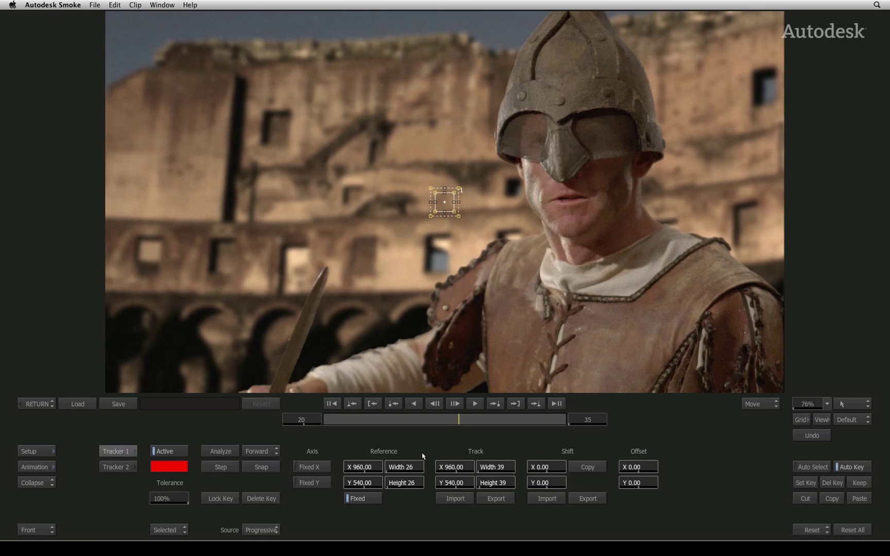
{"action": "left_click", "coordinate": [331, 403]}
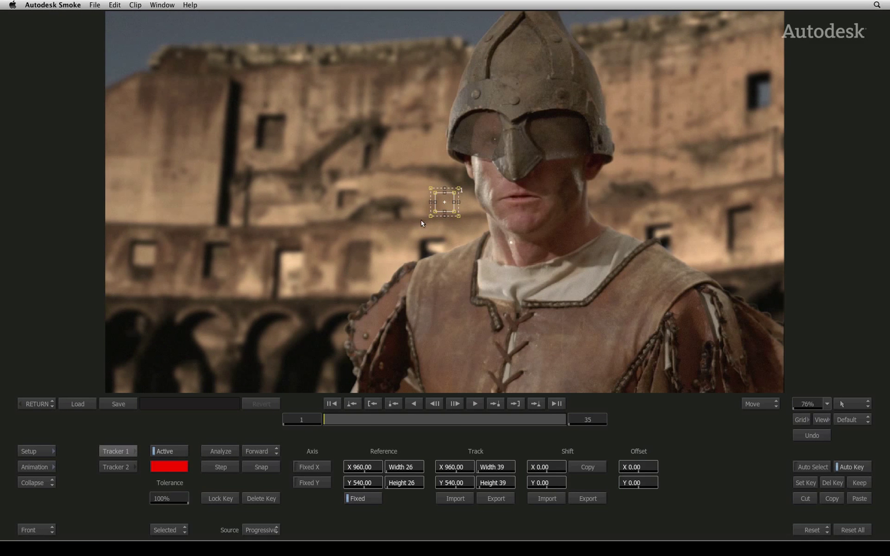
{"action": "mouse_move", "coordinate": [444, 202]}
{"action": "left_mouse_down"}
{"action": "mouse_move", "coordinate": [344, 245]}
{"action": "mouse_move", "coordinate": [279, 250]}
{"action": "left_mouse_up"}
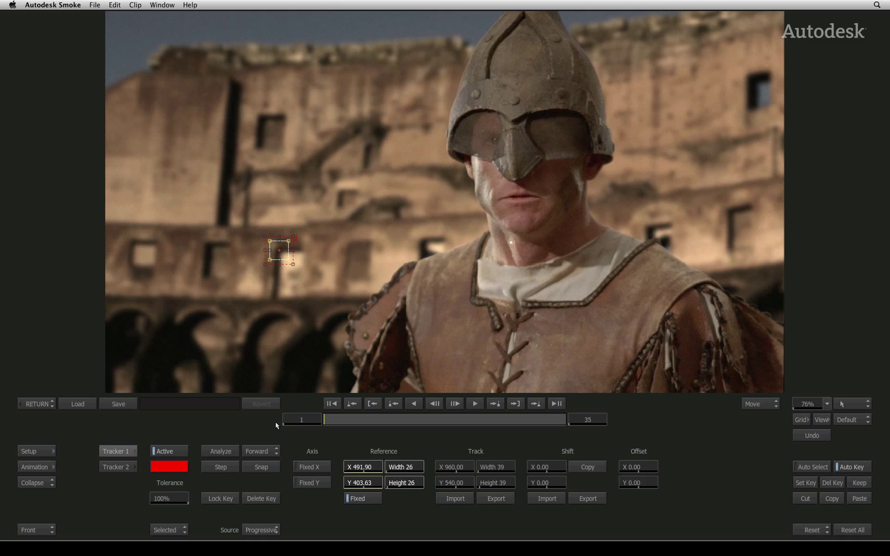
{"action": "left_click", "coordinate": [219, 451]}
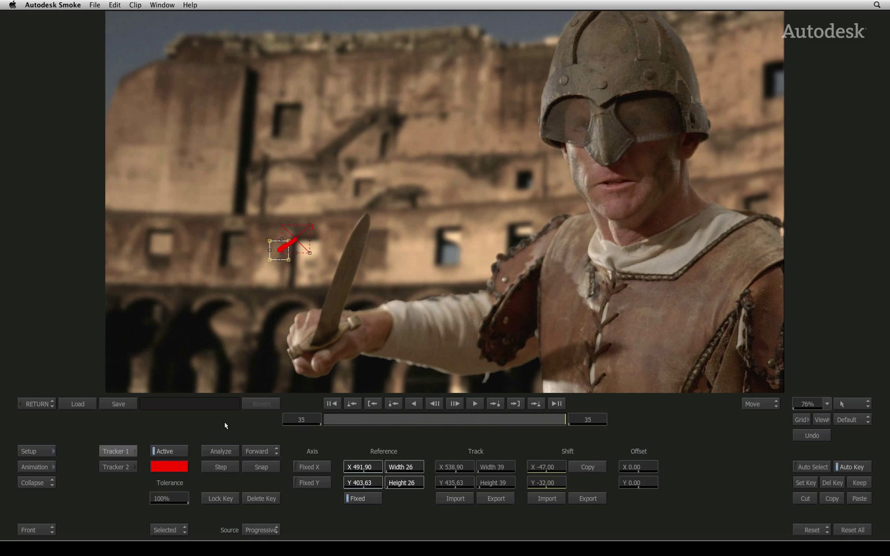
{"action": "left_click", "coordinate": [38, 403]}
- Play back the stabilized shot, scale its offset to 110% with Gest Scale, and check a middle frame
{"action": "left_click", "coordinate": [428, 403]}
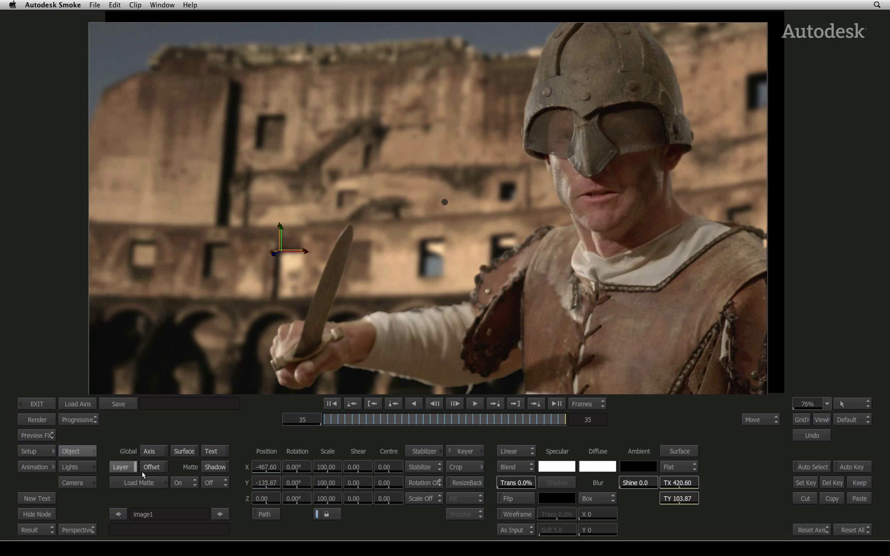
{"action": "left_click", "coordinate": [156, 469]}
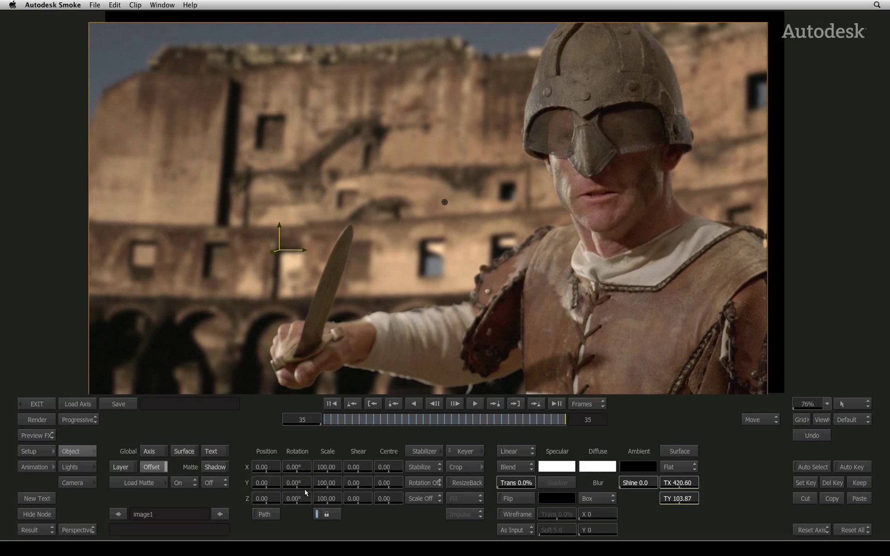
{"action": "left_click", "coordinate": [337, 468]}
{"action": "left_click_drag", "start_coordinate": [338, 472], "coordinate": [346, 473]}
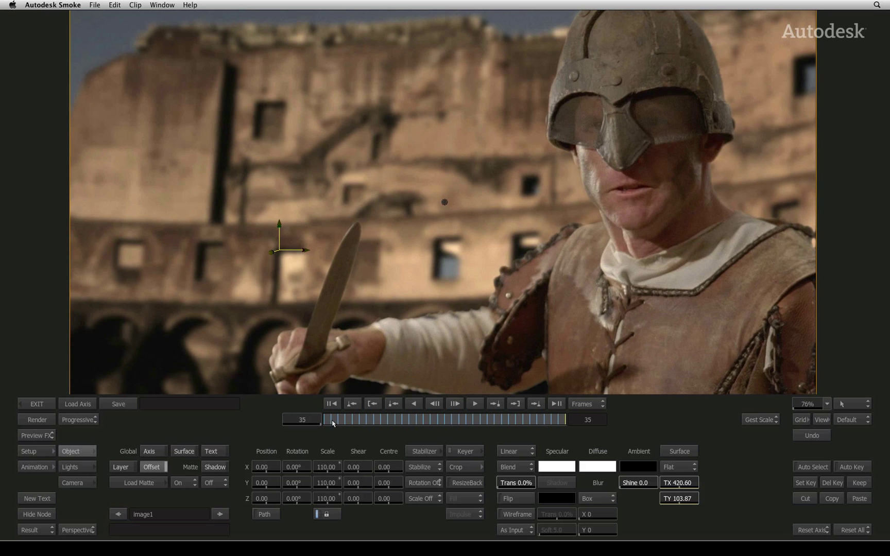
{"action": "mouse_move", "coordinate": [346, 421]}
{"action": "left_mouse_down"}
{"action": "mouse_move", "coordinate": [643, 417]}
{"action": "mouse_move", "coordinate": [300, 417]}
{"action": "left_mouse_up"}
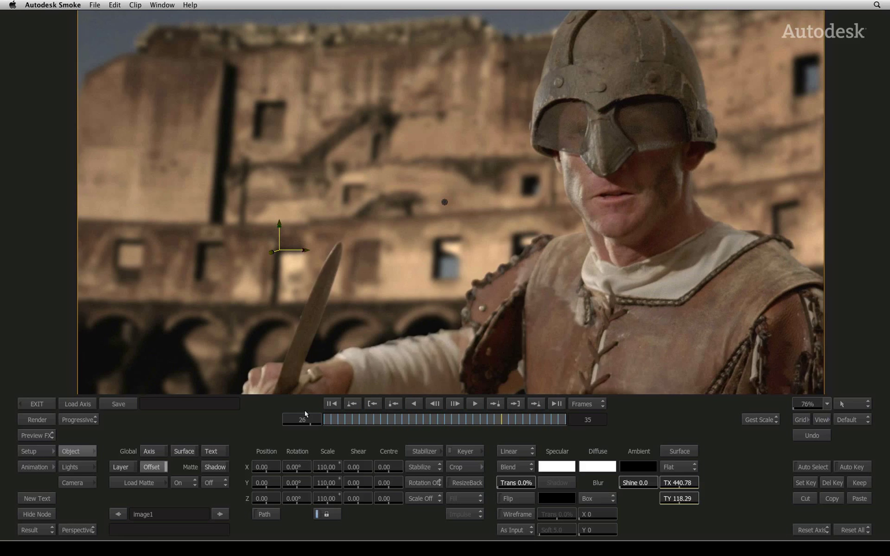
- Exit to the timeline, render the sword shot's Axis effect, and play the edit twice to review
{"action": "left_click", "coordinate": [38, 404]}
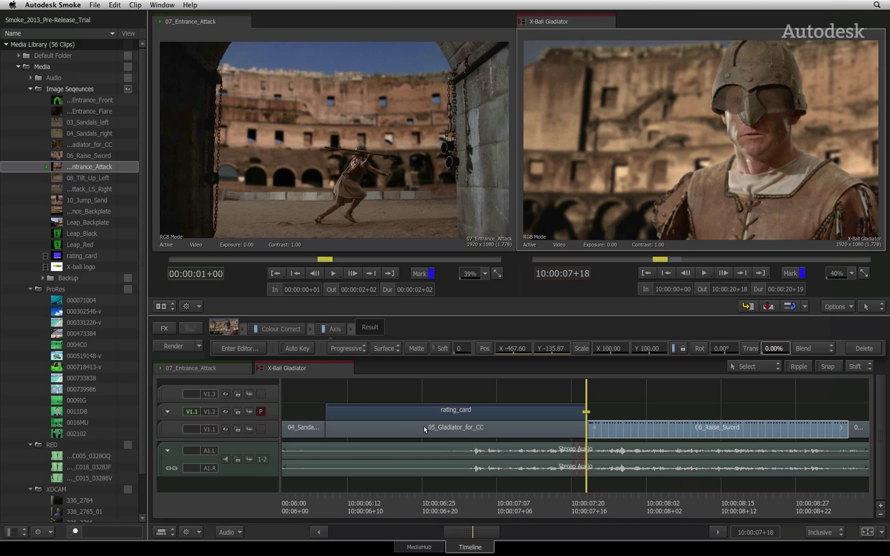
{"action": "left_click", "coordinate": [178, 349]}
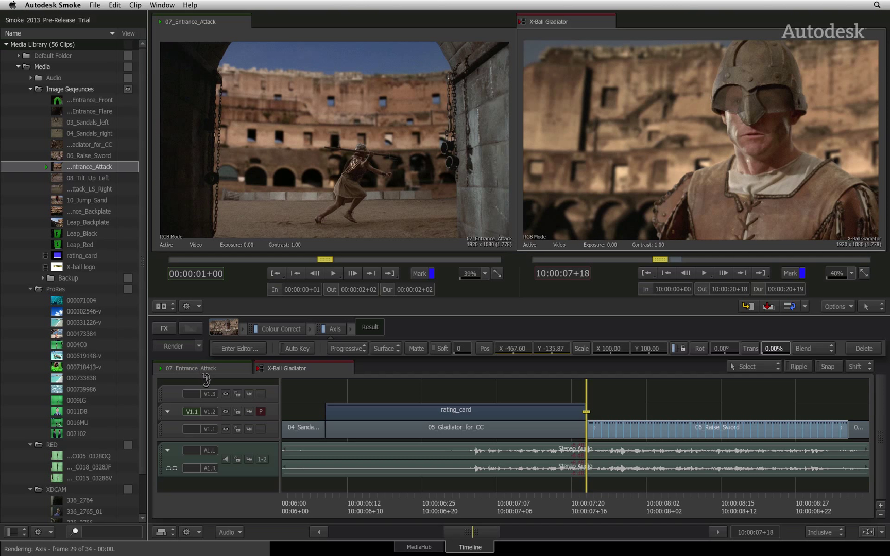
{"action": "key", "text": "space"}
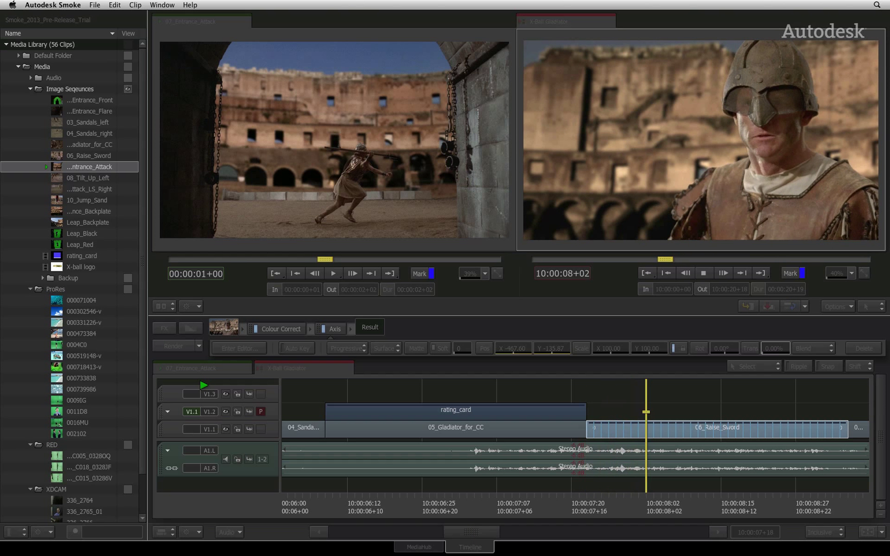
{"action": "key", "text": "space"}
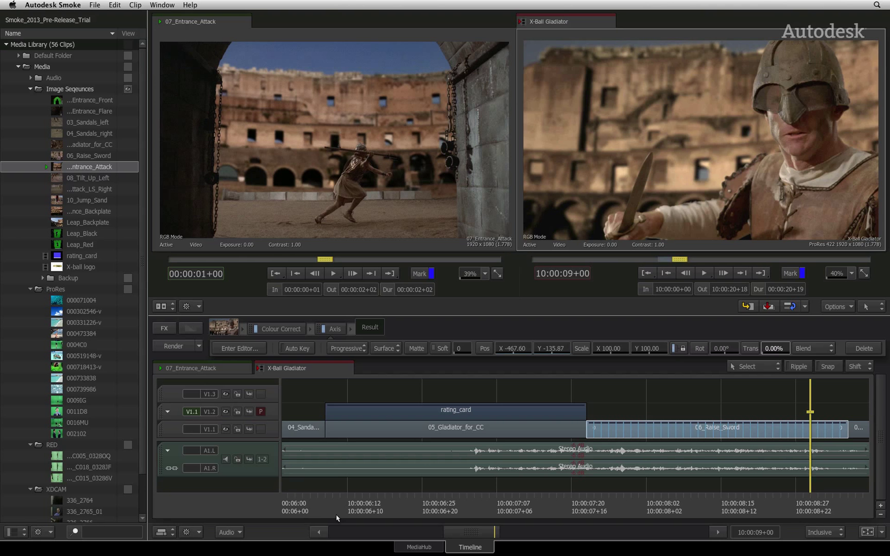
{"action": "left_click", "coordinate": [335, 518]}
{"action": "key", "text": "space"}
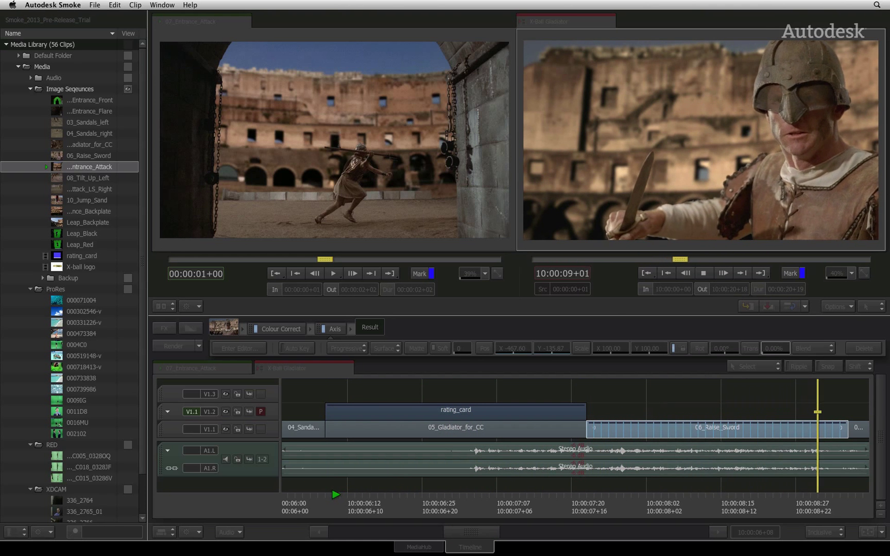
{"action": "key", "text": "space"}
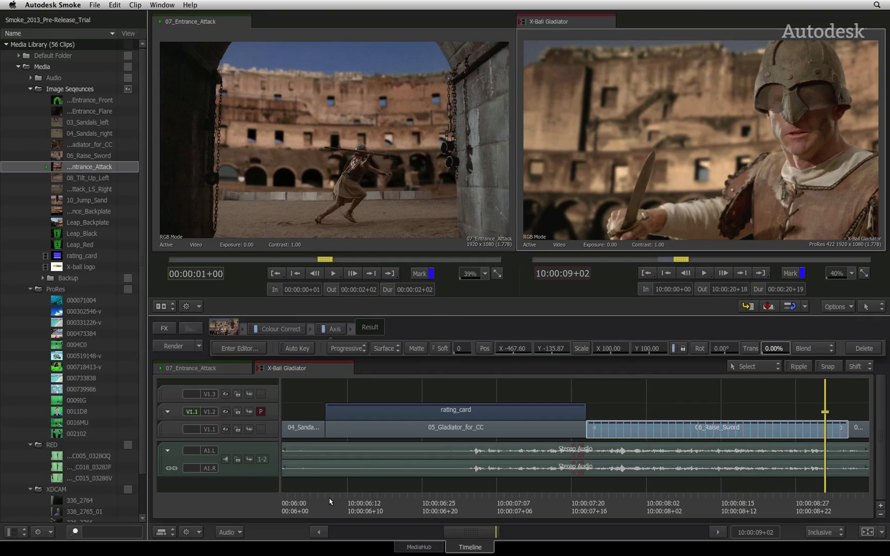